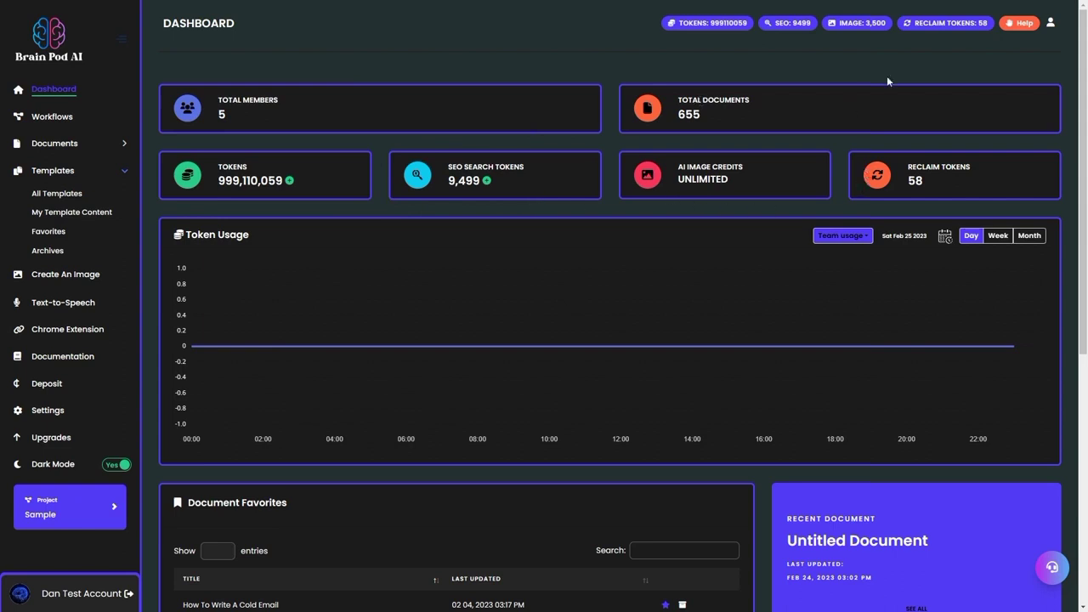
Start and dismiss the help tour, then go to the Workflows page of creation options
{"action": "left_click", "coordinate": [1020, 26]}
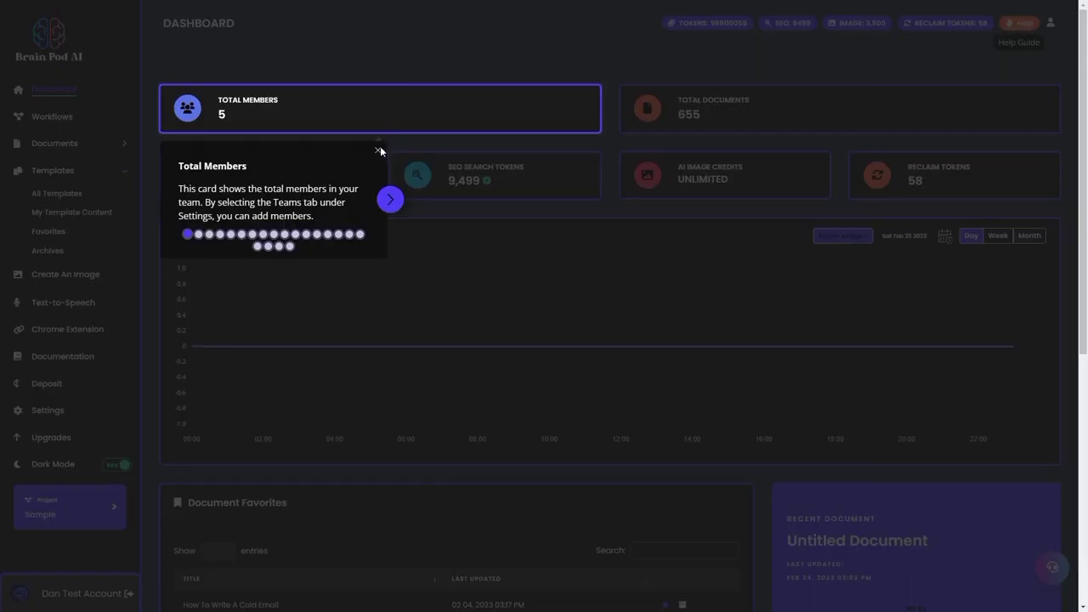
{"action": "key", "text": "Escape"}
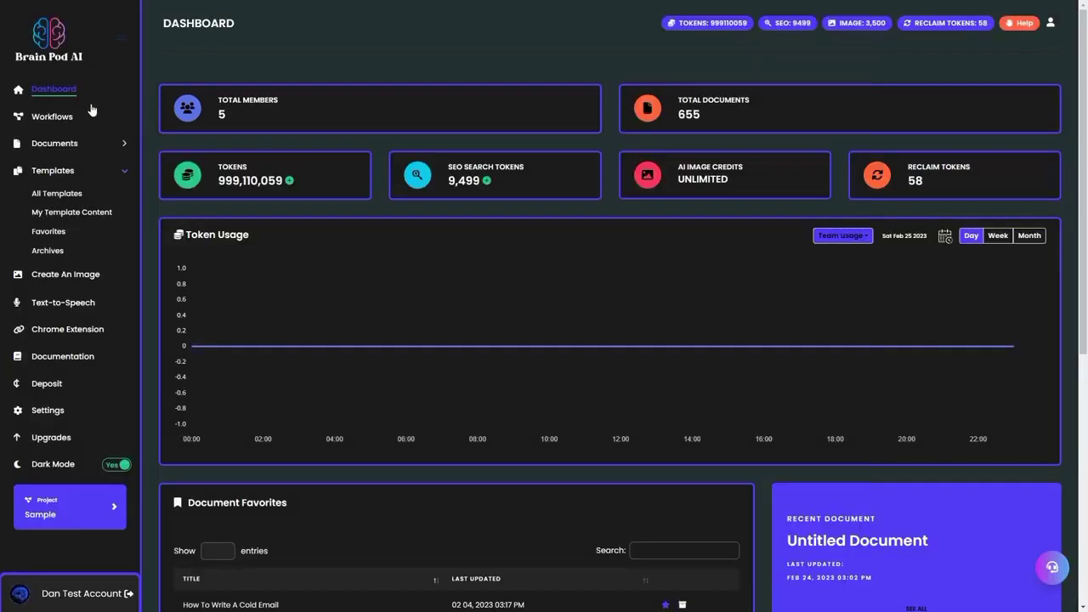
{"action": "left_click", "coordinate": [65, 119]}
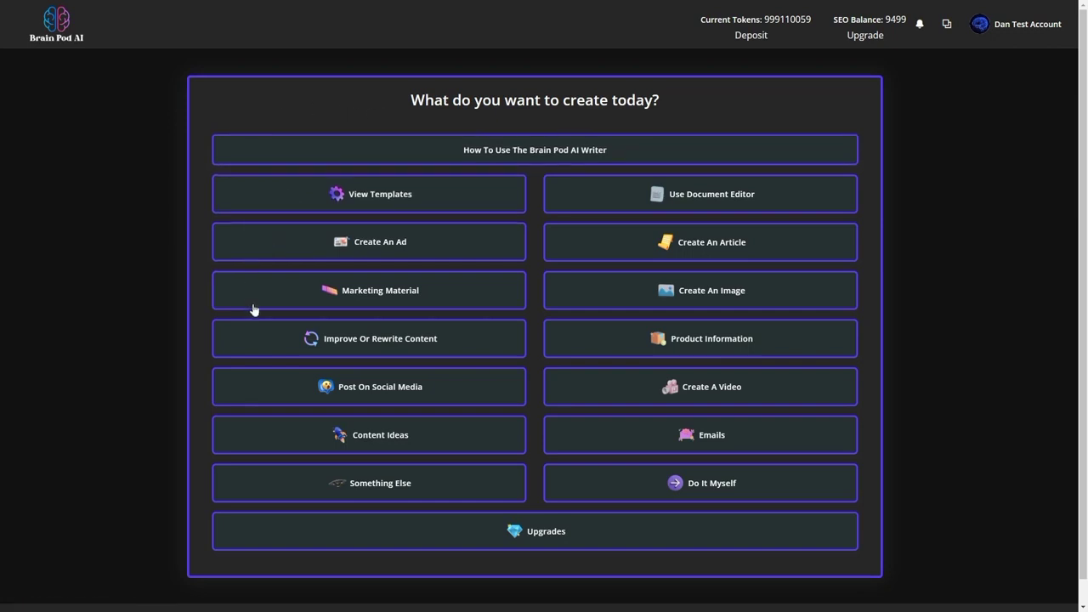
Open Create An Article from the Documents menu
{"action": "left_click", "coordinate": [812, 245]}
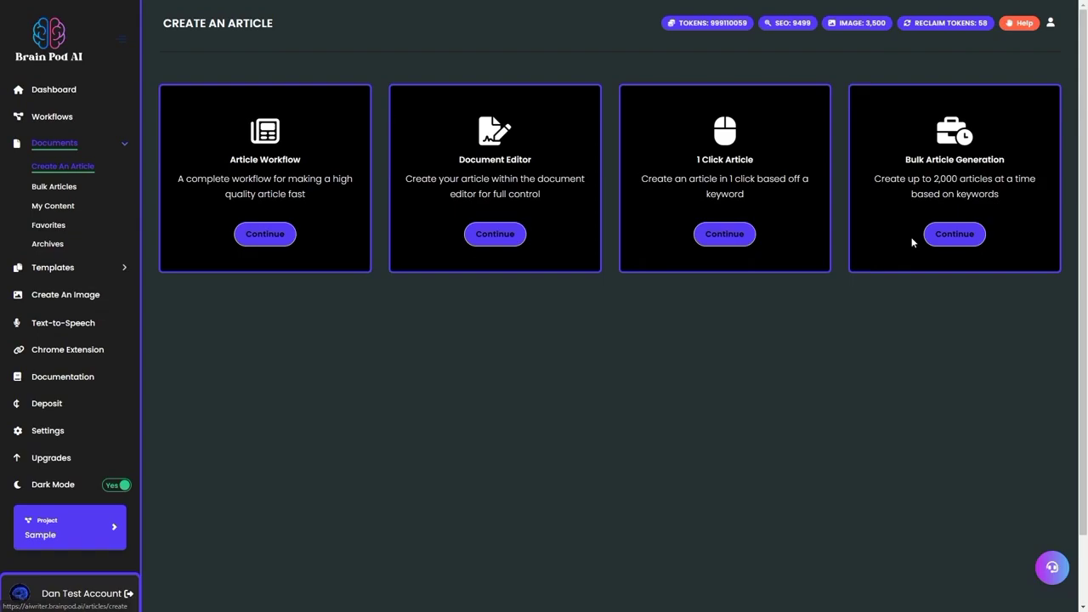
Start a Content Marketing bulk article project from 33 pasted keywords
{"action": "left_click", "coordinate": [915, 239]}
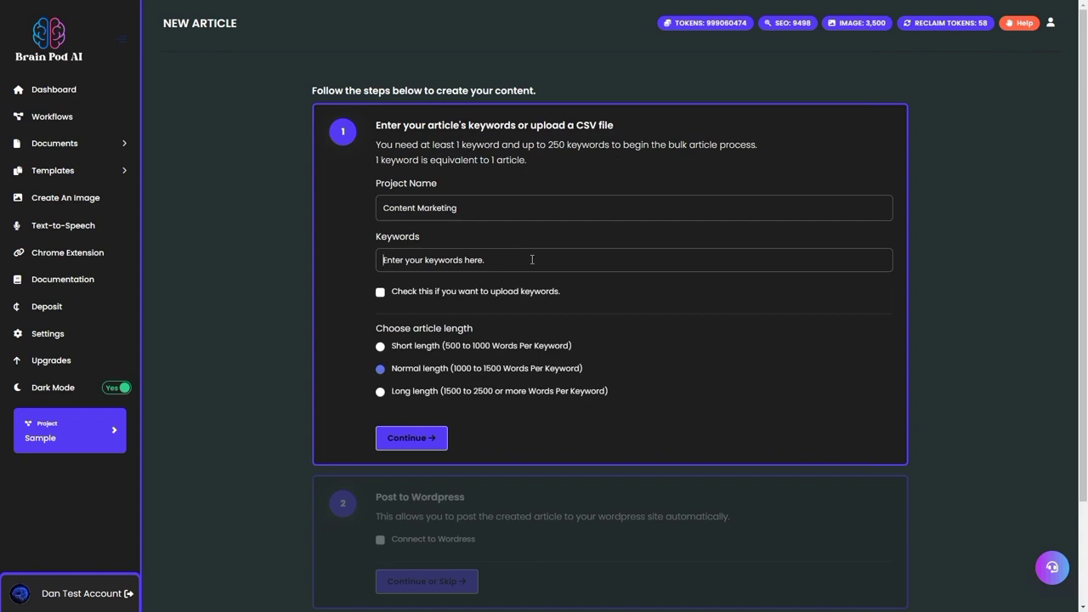
{"action": "key", "text": "ctrl+v"}
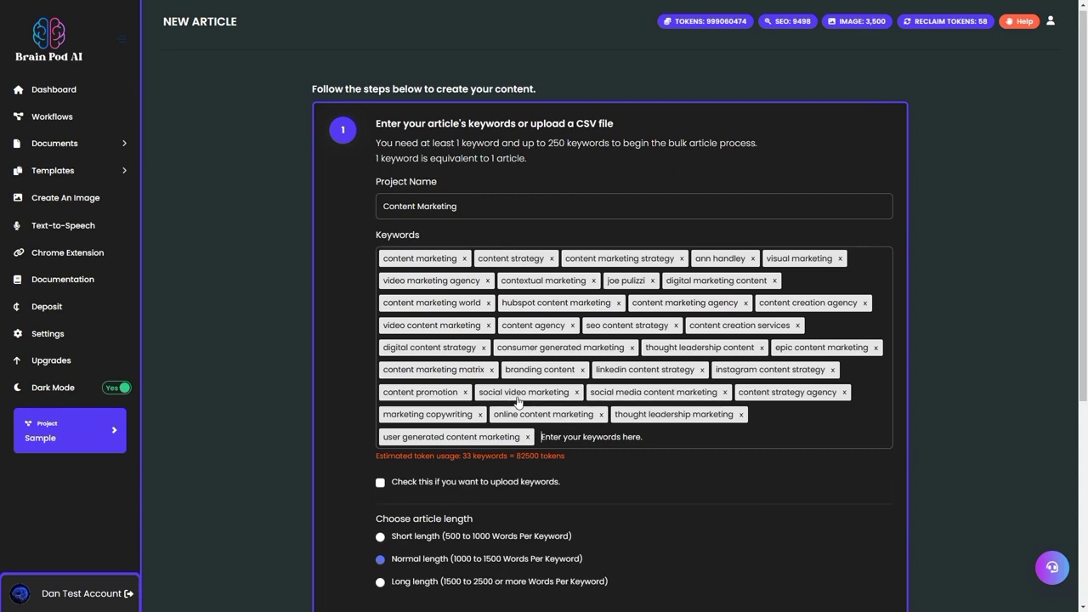
{"action": "scroll", "coordinate": [518, 401], "scroll_direction": "down", "scroll_amount": 4}
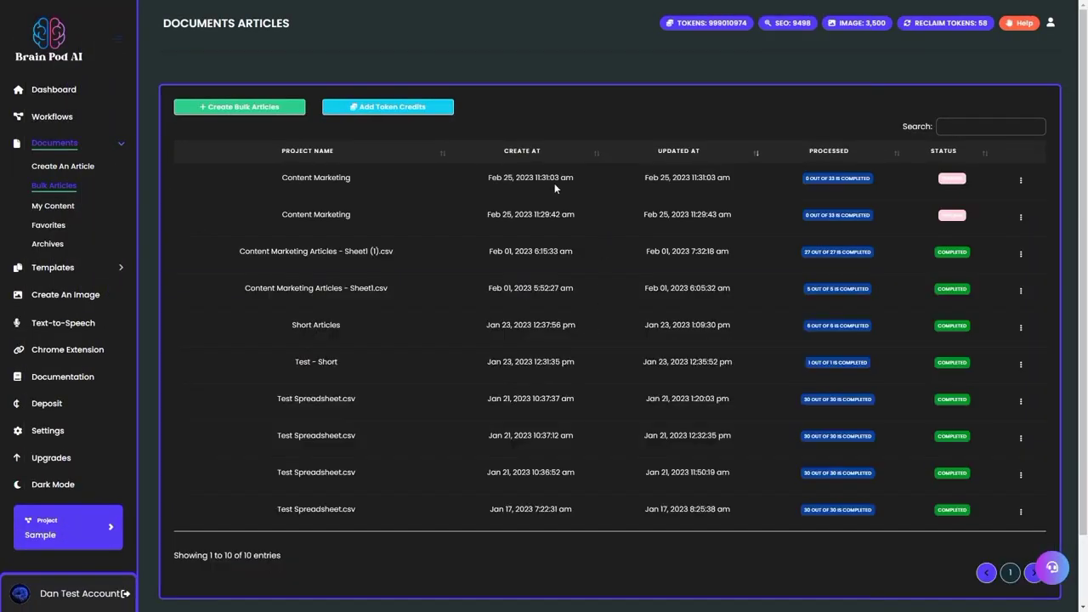
View the articles of the new Content Marketing project and the completed 27-article project
{"action": "left_click", "coordinate": [956, 181]}
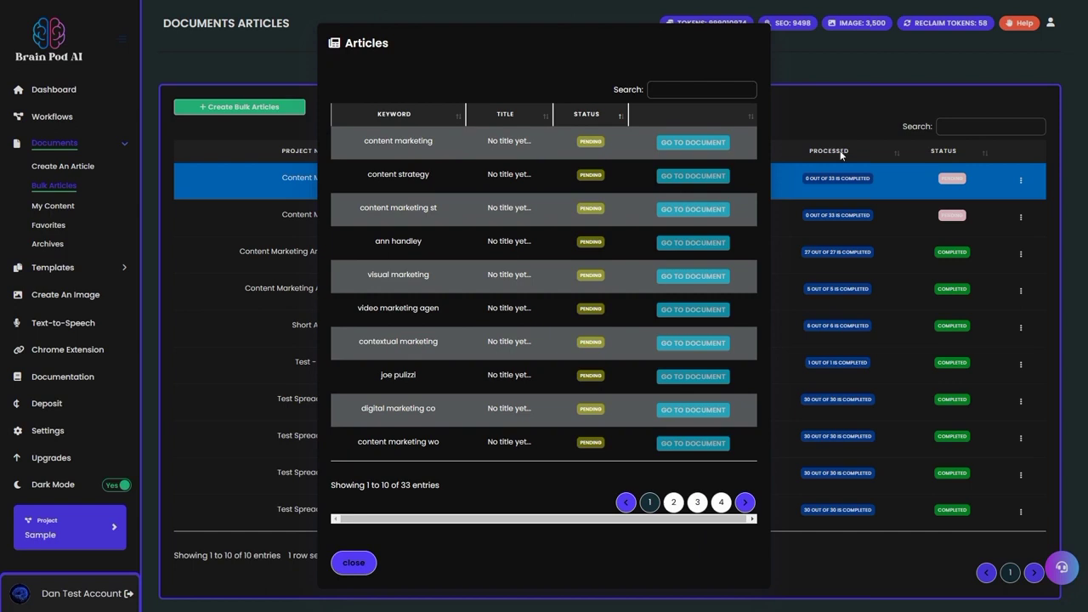
{"action": "left_click", "coordinate": [259, 253]}
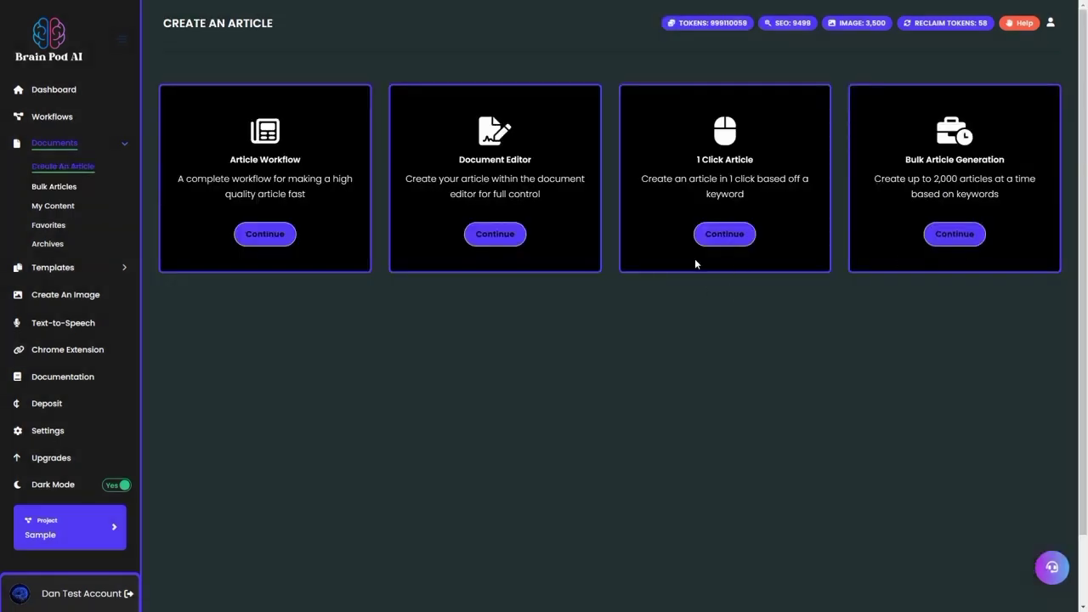
Generate a 1 Click Article from the title 'pain management'
{"action": "left_click", "coordinate": [723, 241]}
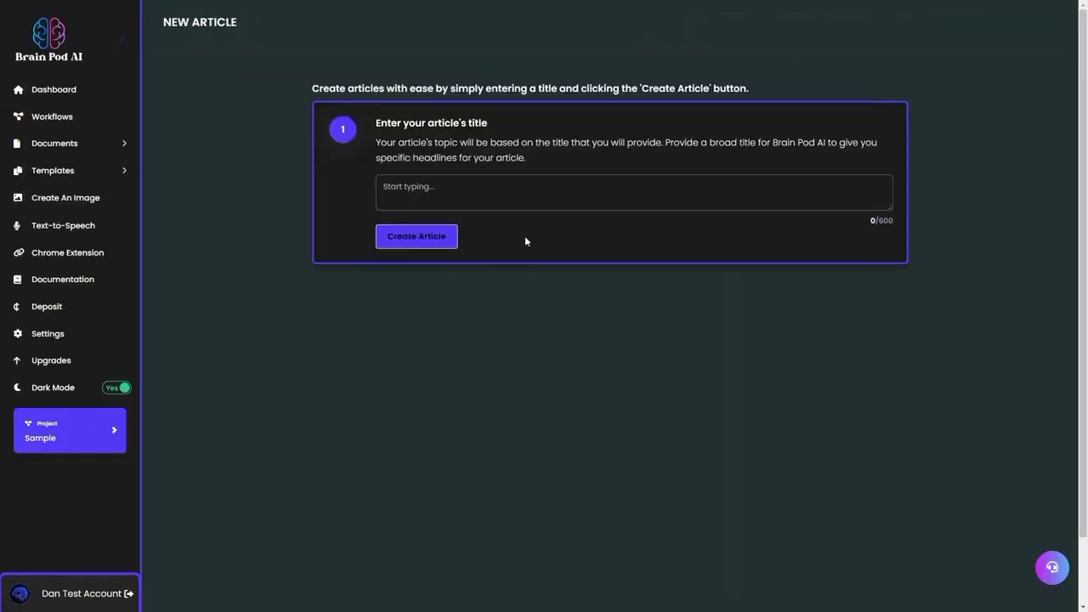
{"action": "type", "text": "pain management"}
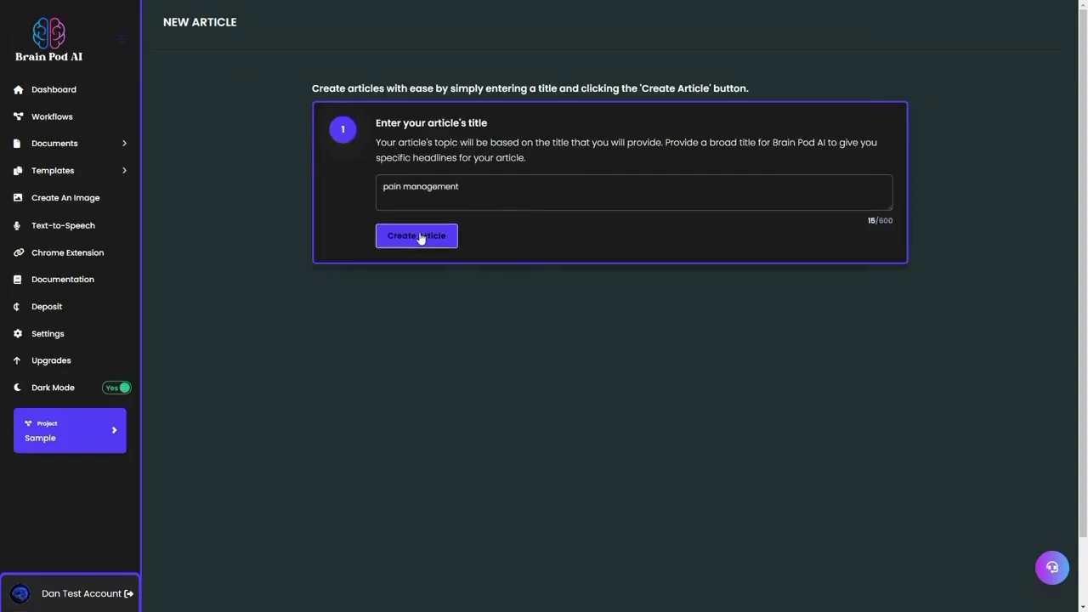
{"action": "left_click", "coordinate": [419, 239]}
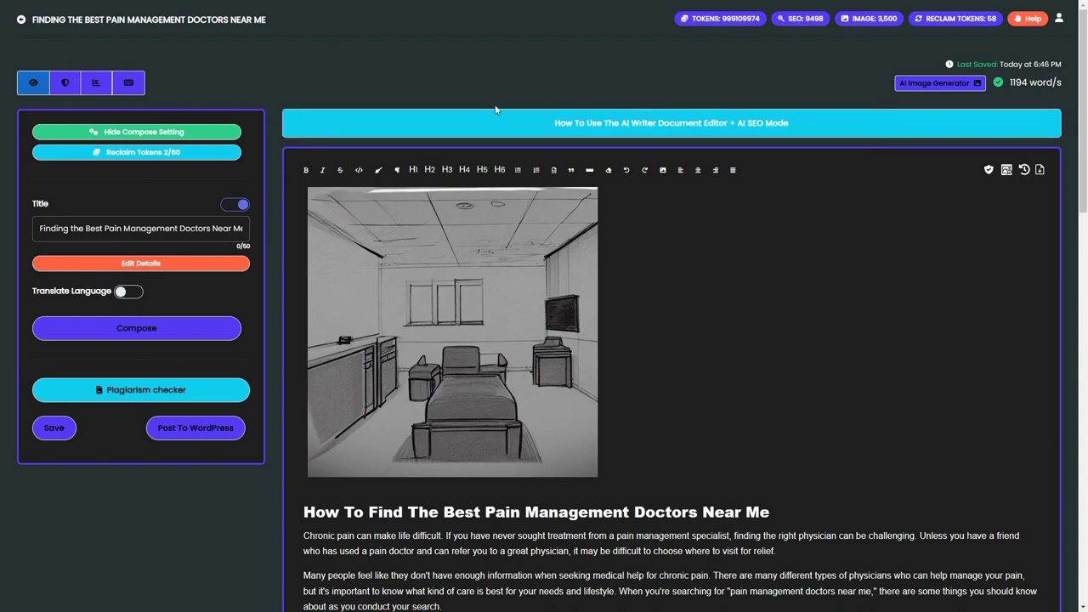
Switch to SEO Mode to see the content score of 83, then try the AI Image Generator
{"action": "left_click", "coordinate": [97, 82]}
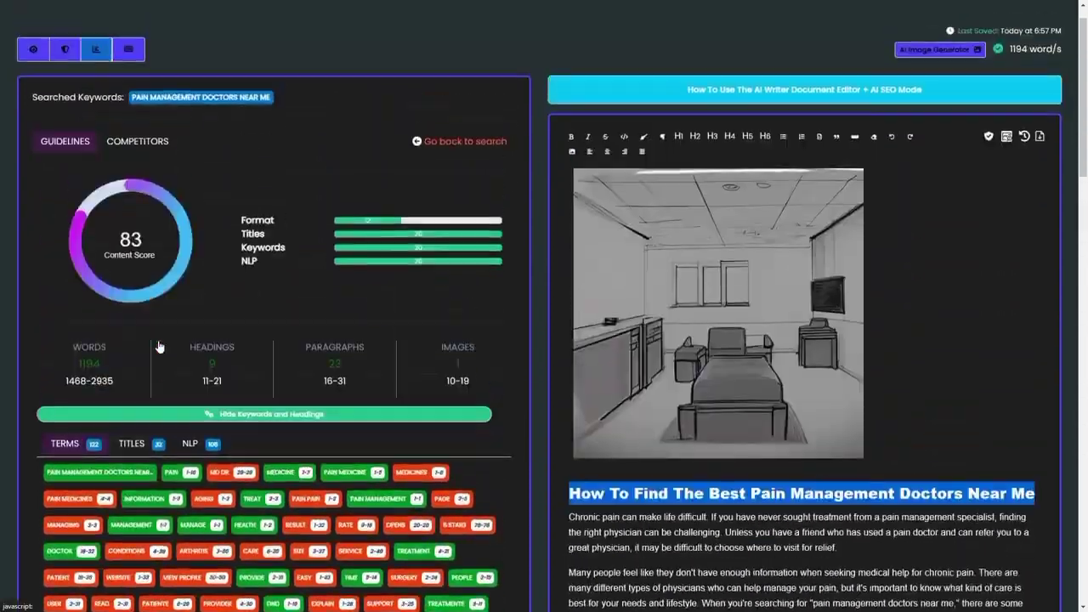
{"action": "scroll", "coordinate": [158, 347], "scroll_direction": "up", "scroll_amount": 2}
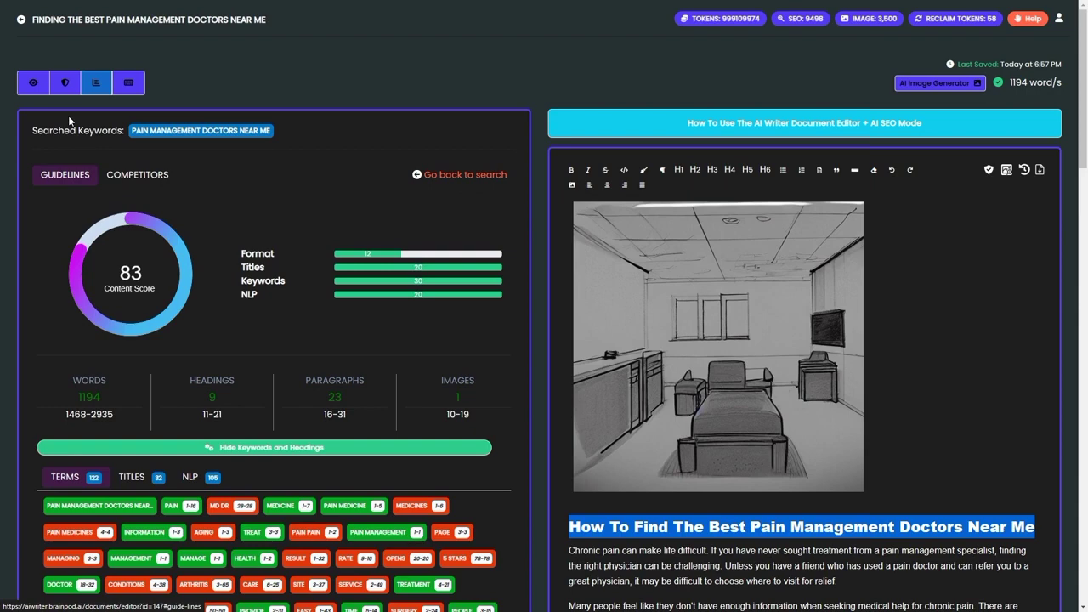
{"action": "left_click", "coordinate": [935, 82]}
Return to Normal Mode, then open and cancel the Post To WordPress form
{"action": "left_click", "coordinate": [34, 84]}
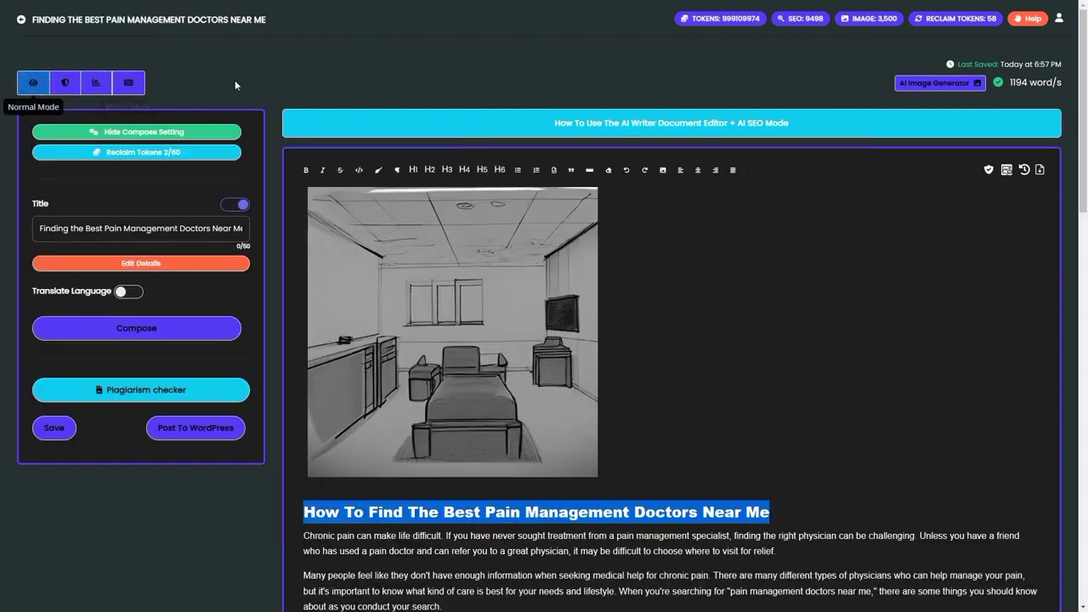
{"action": "left_click", "coordinate": [199, 434]}
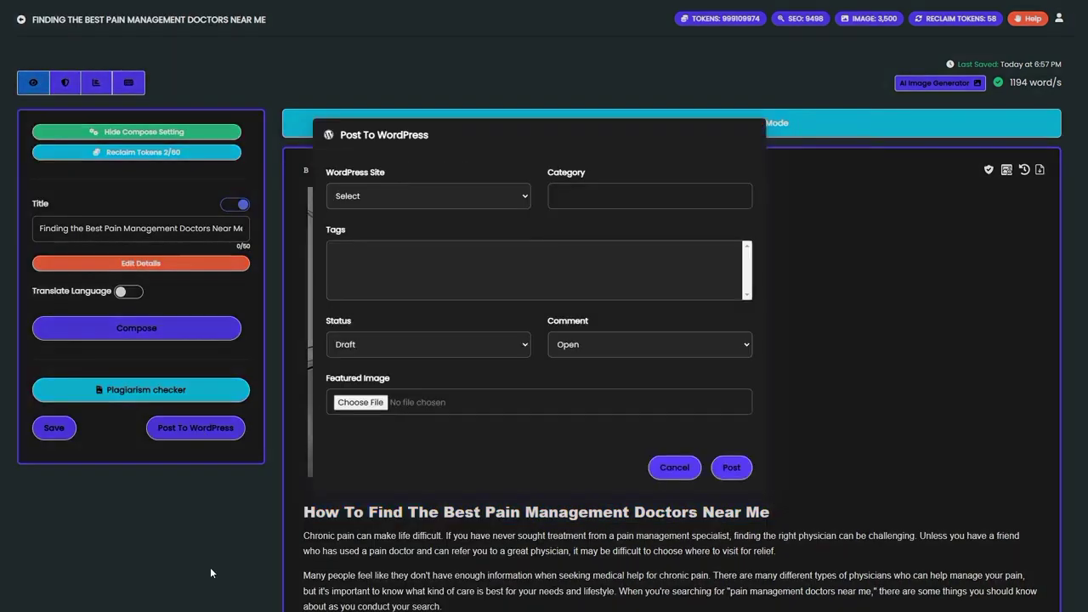
{"action": "left_click", "coordinate": [277, 418]}
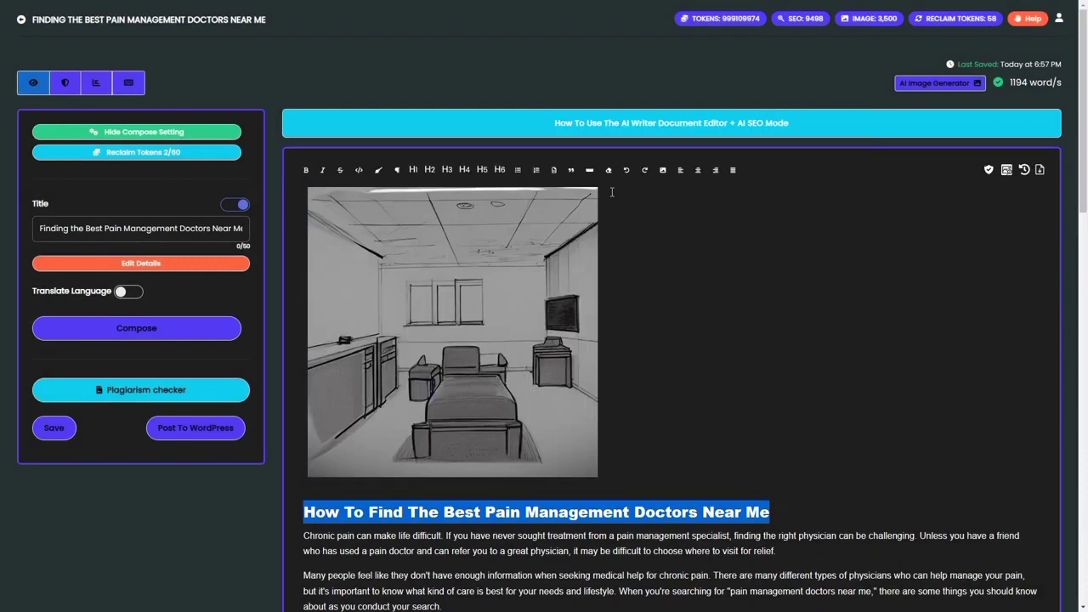